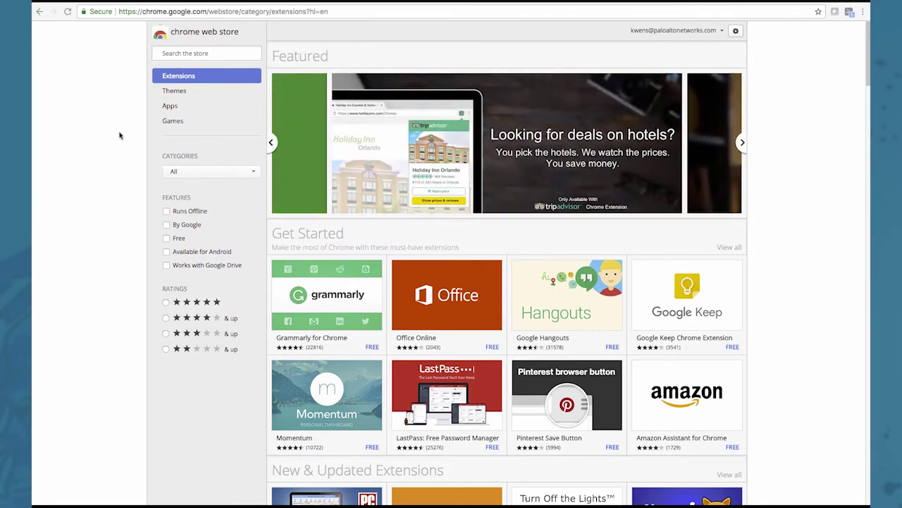
Step: Search the Chrome Web Store for 'pan(w)' to list the Pan(w)achrome extension
click(173, 55)
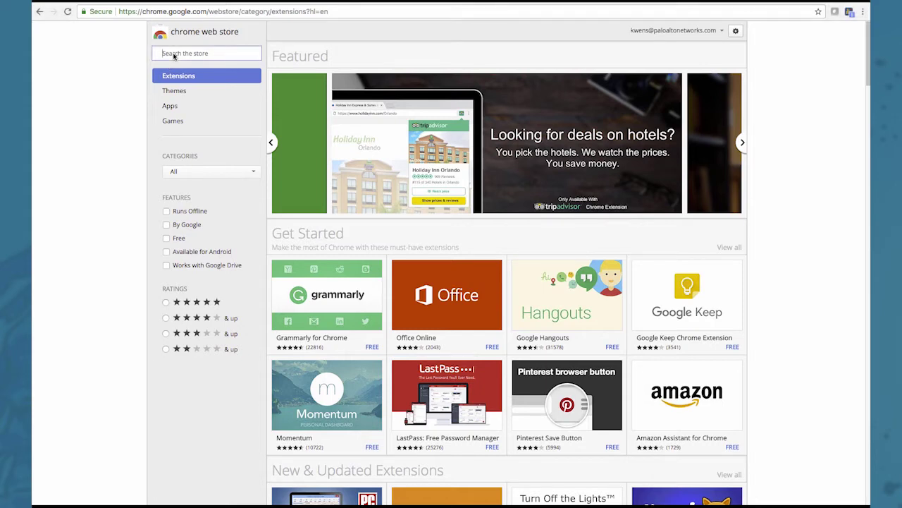
text(pan)
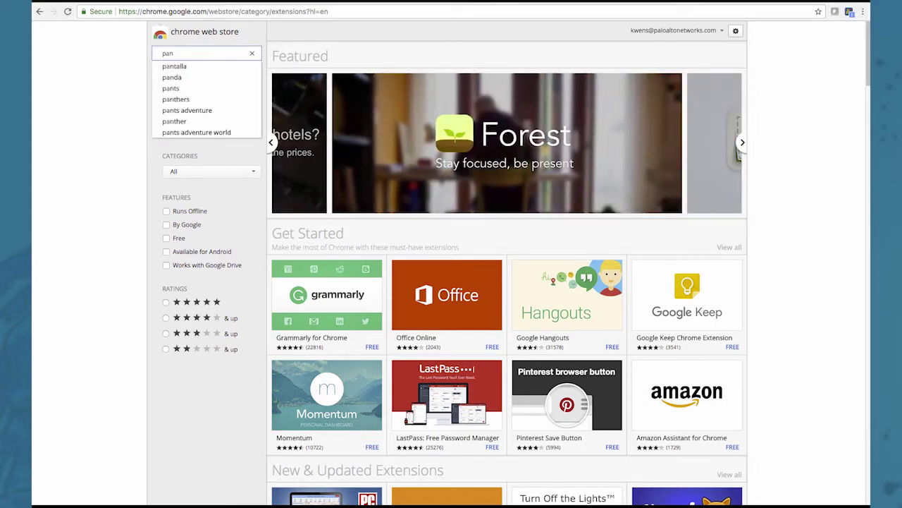
text((w)
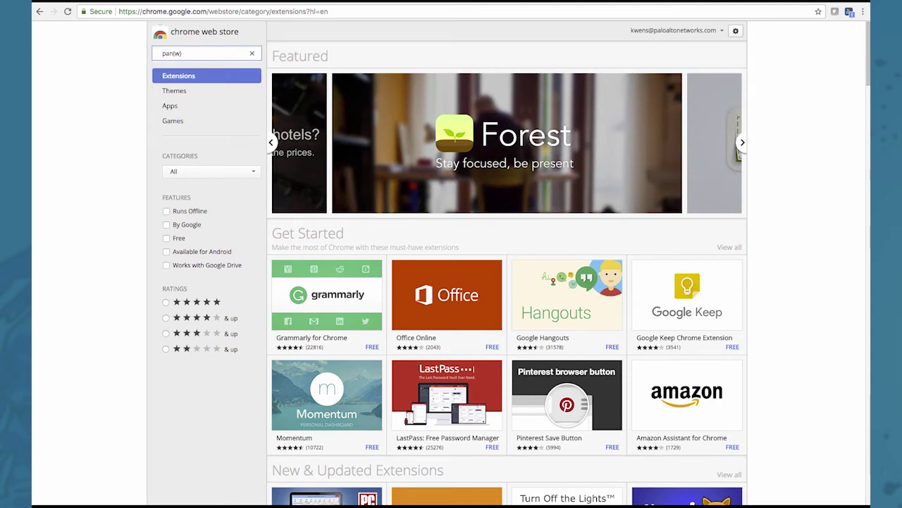
key(Return)
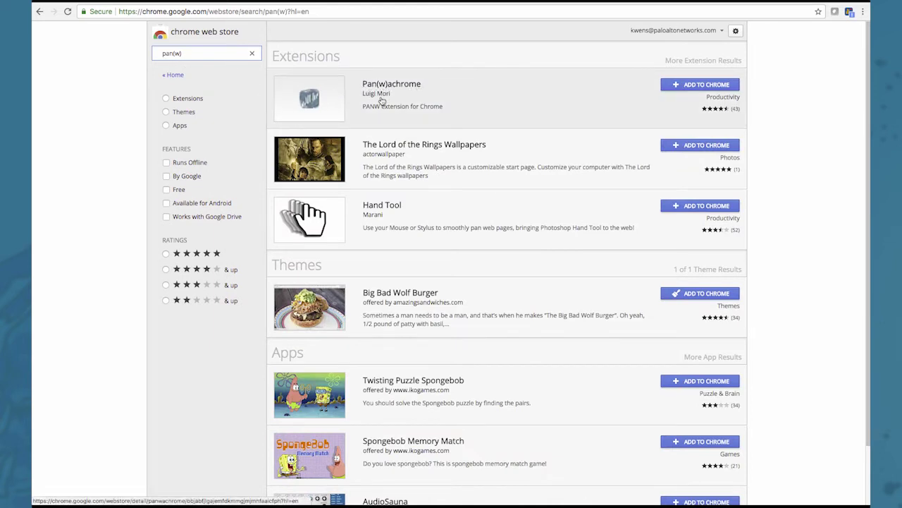
Step: Add the Pan(w)achrome extension to Chrome and check its list of monitored devices
click(687, 85)
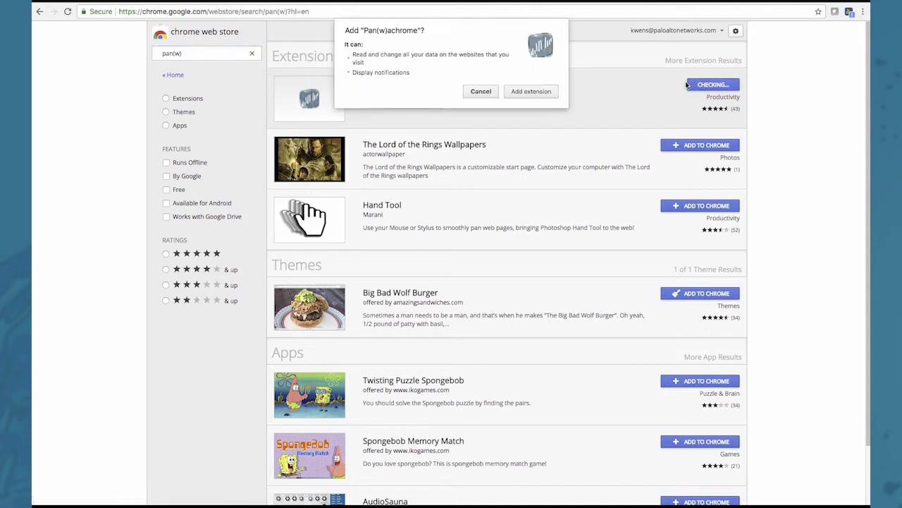
click(545, 92)
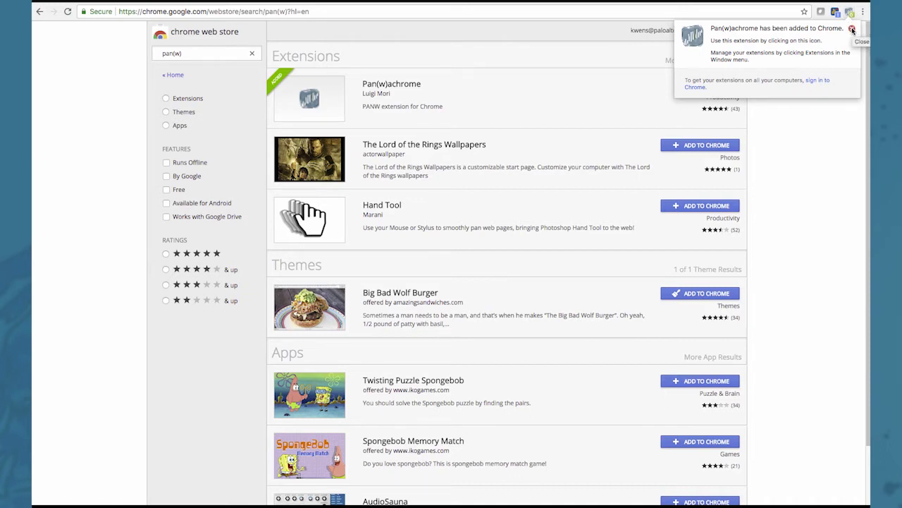
click(852, 30)
click(850, 13)
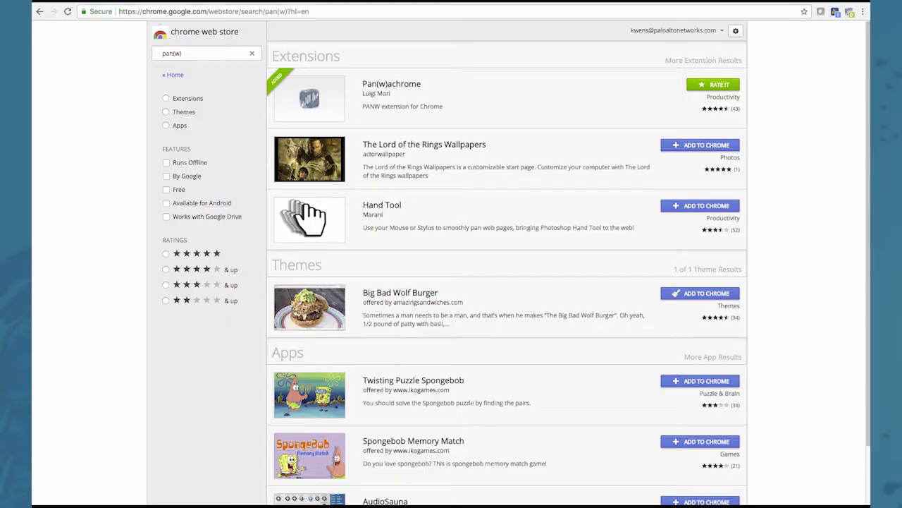
click(142, 12)
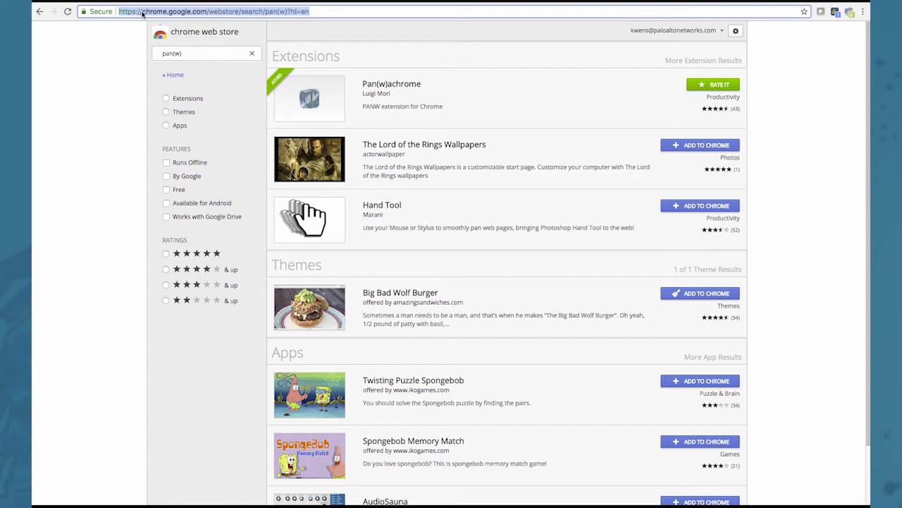
Step: Log in to the firewall at 10.192.16.170 with its username and password, and add it to Pan(w)achrome
text(10.192.16.170)
key(Return)
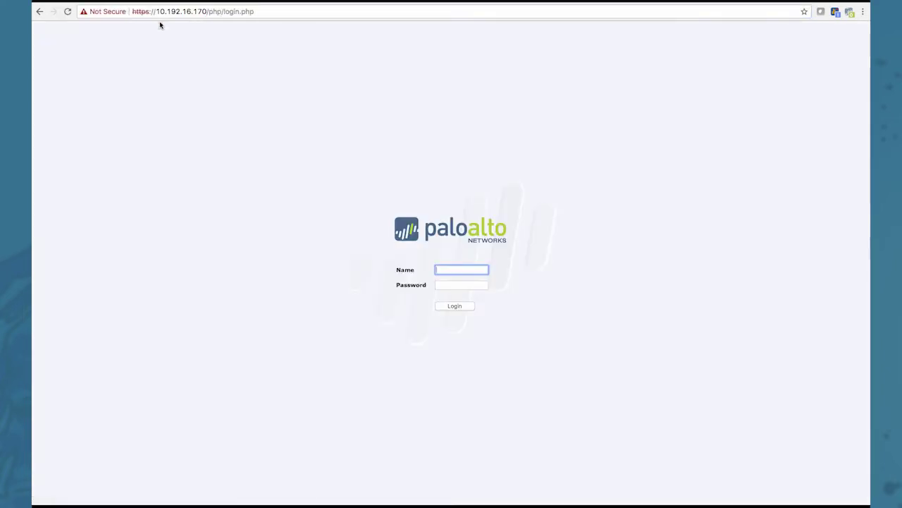
text(admin)
key(Tab)
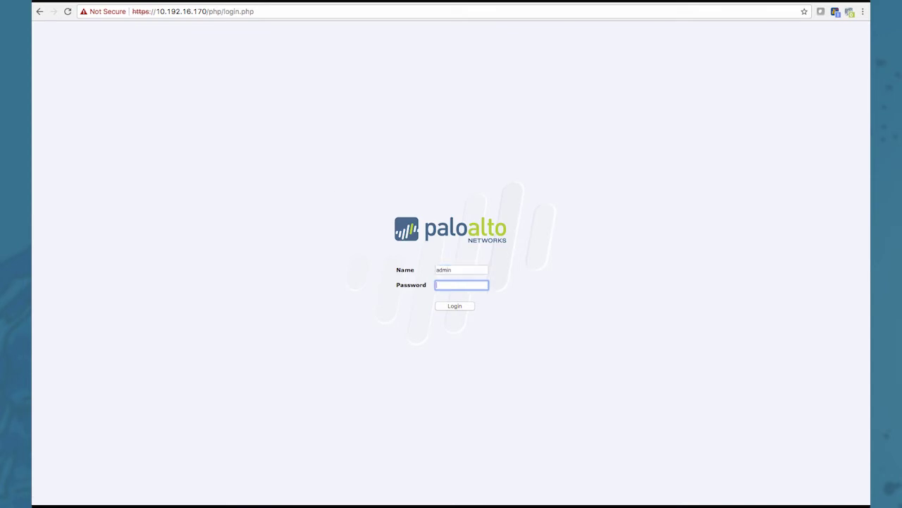
text(admin)
key(Return)
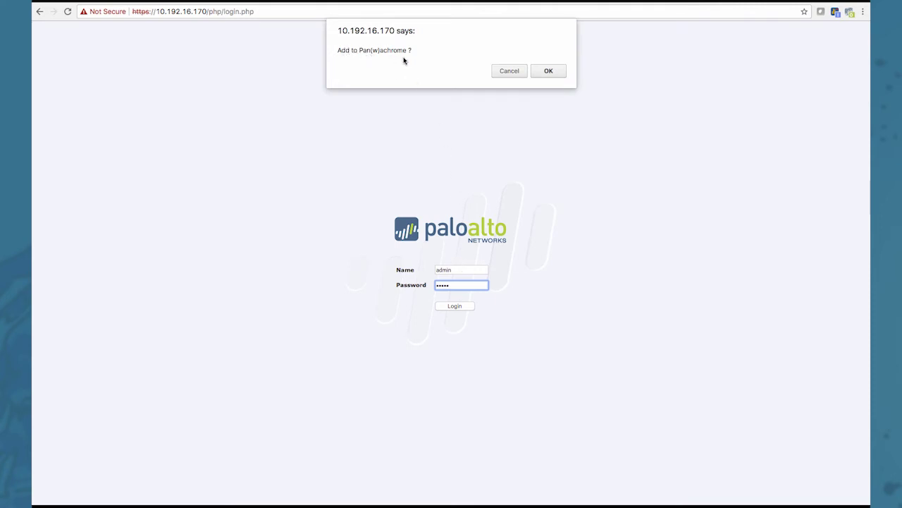
click(549, 70)
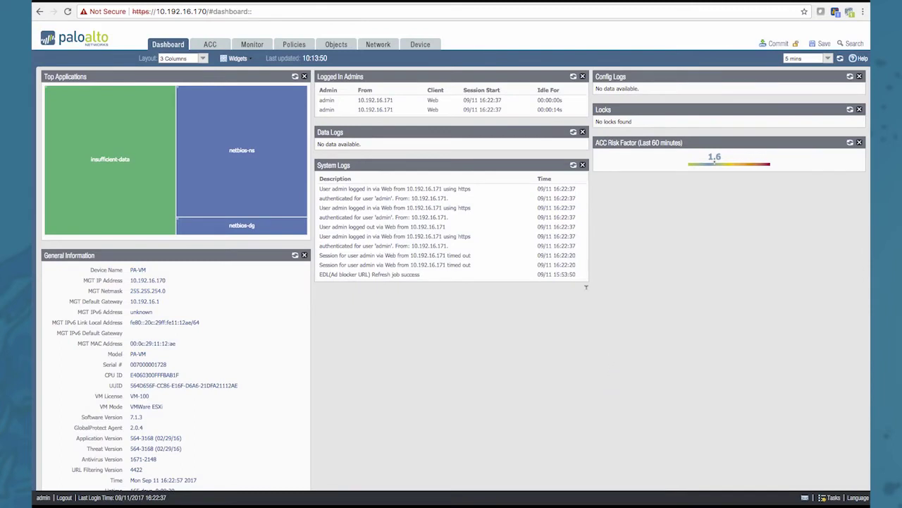
Step: Change the address to the firewall at 10.192.16.241 and enter the login username
click(204, 11)
click(203, 12)
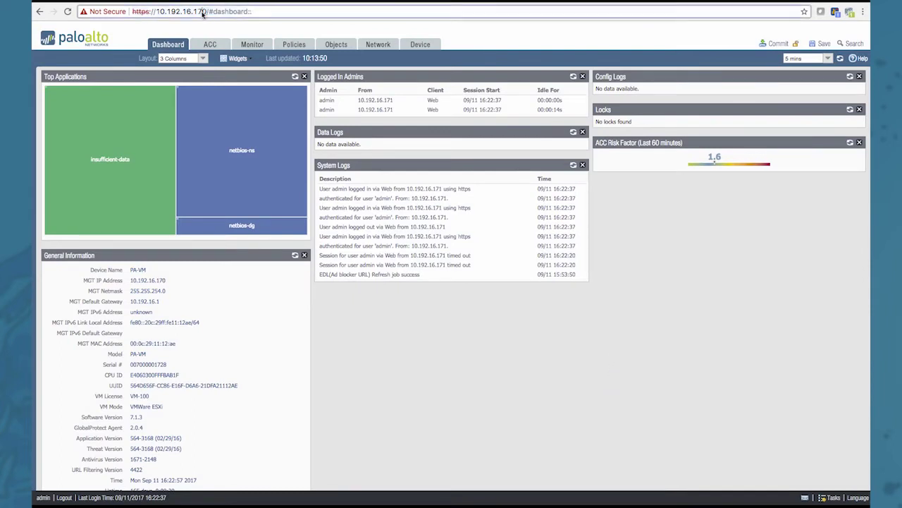
drag(203, 12, 255, 12)
key(BackSpace)
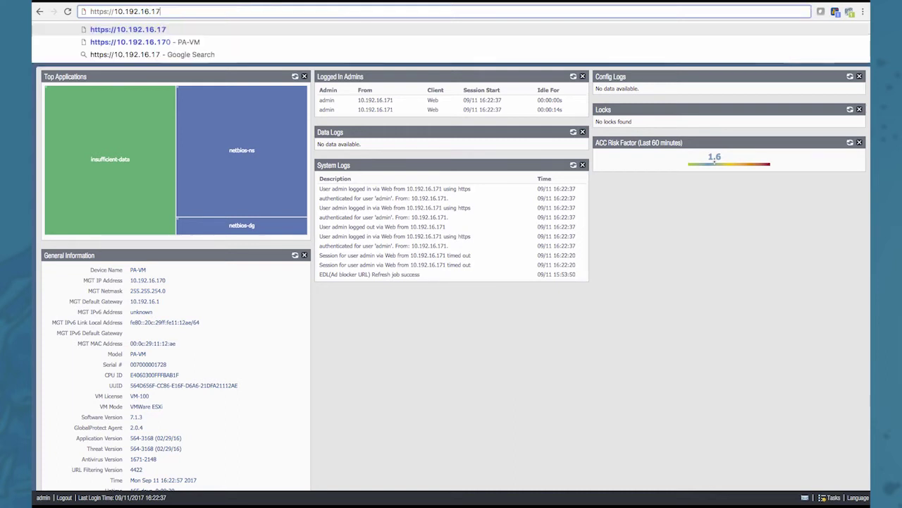
key(BackSpace)
text(241)
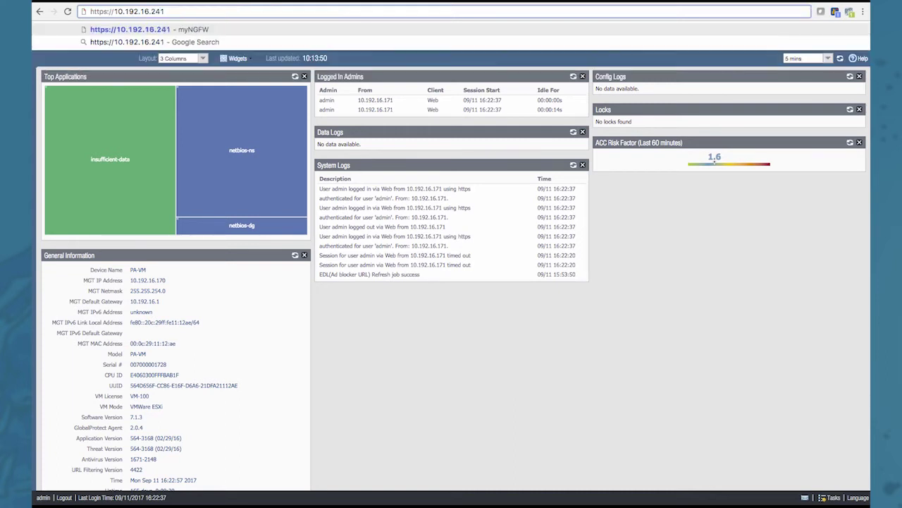
key(Return)
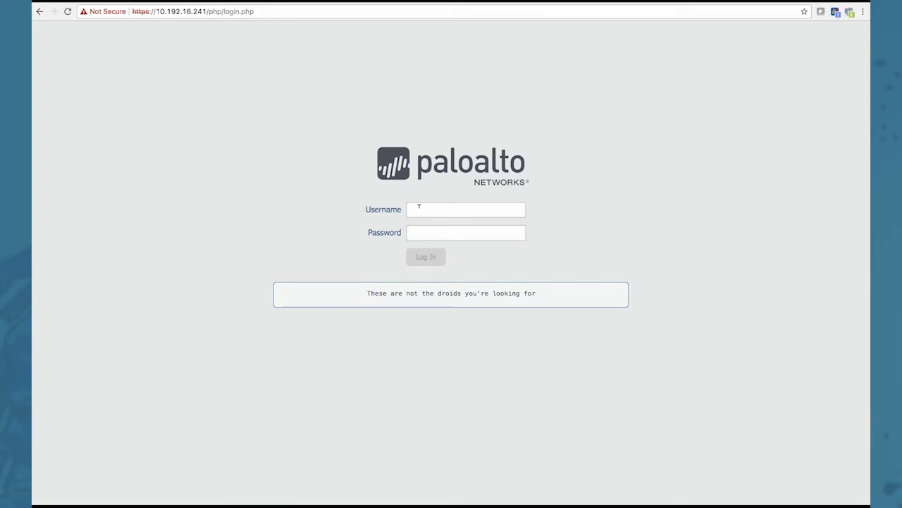
key(Tab)
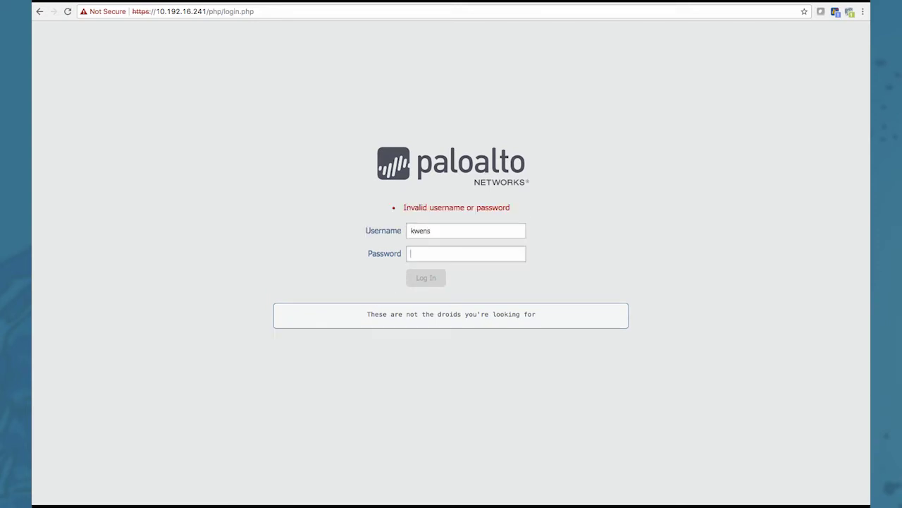
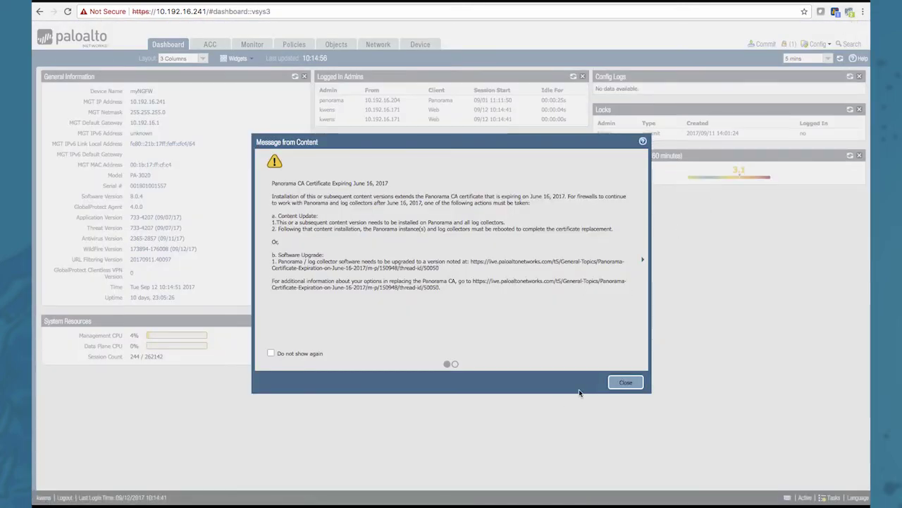
Step: Close the Panorama CA certificate expiry notice and bring up Pan(w)achrome's monitored devices list
click(612, 382)
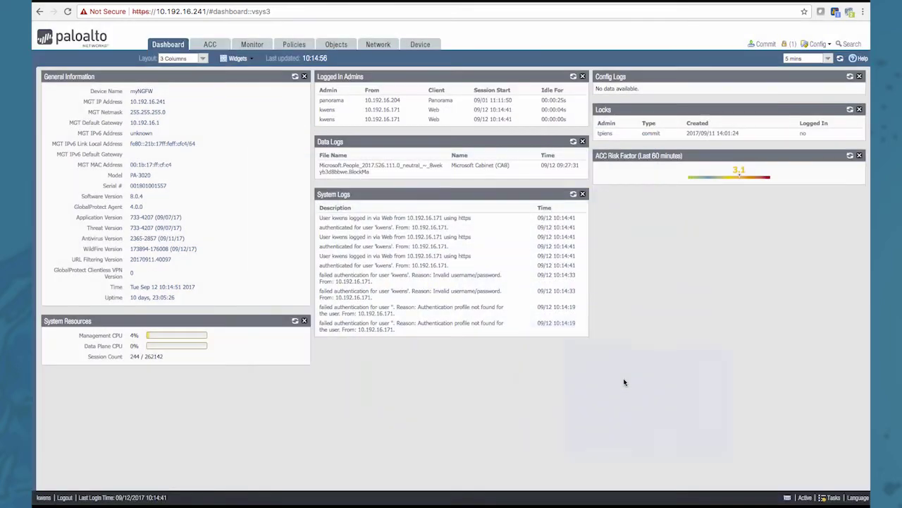
click(850, 13)
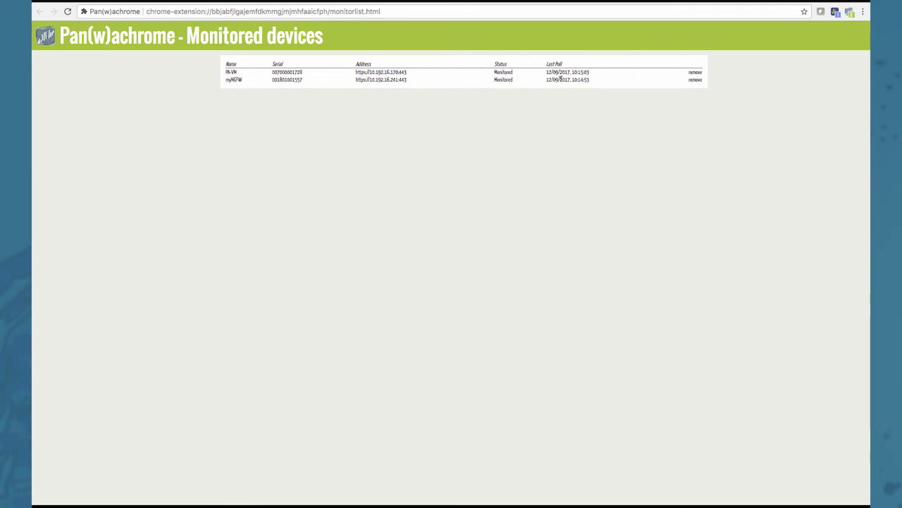
Step: Open the Interfaces statistics for the PA-VM firewall
click(231, 72)
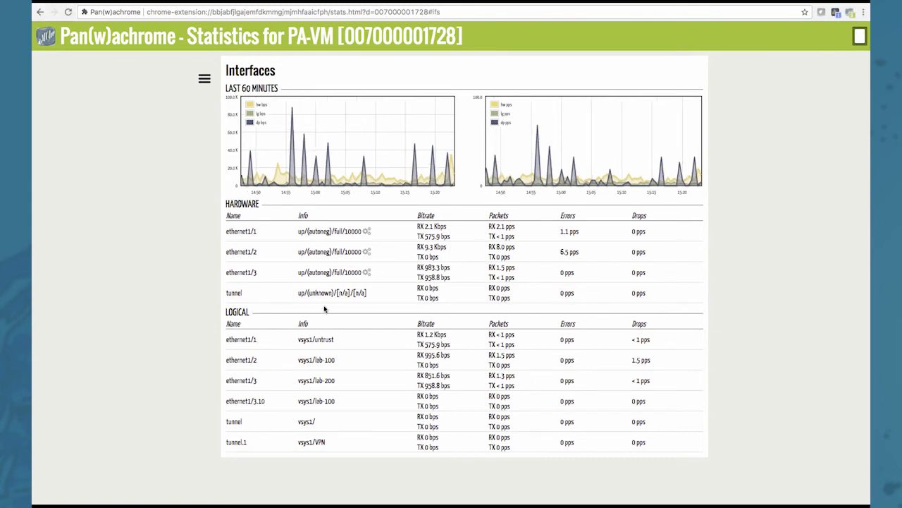
Step: Switch PA-VM's statistics to the Sessions page
mouse_move(209, 106)
click(204, 80)
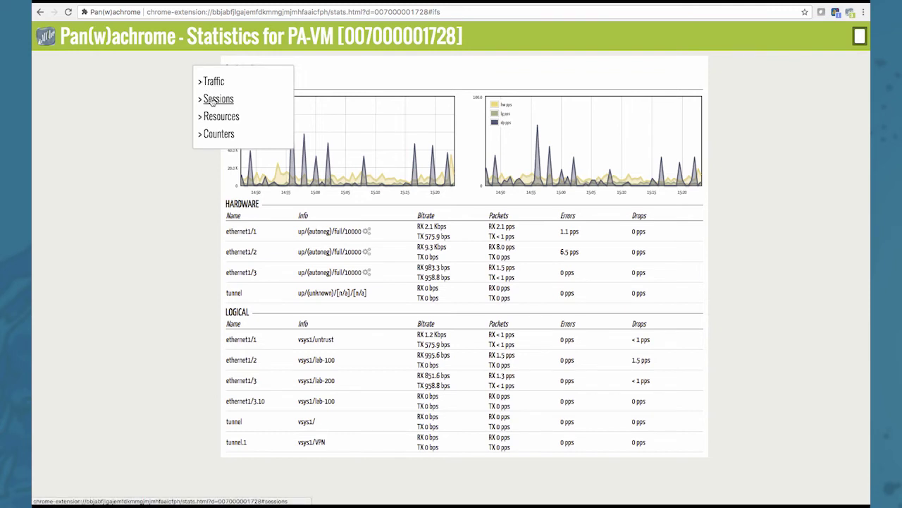
click(213, 99)
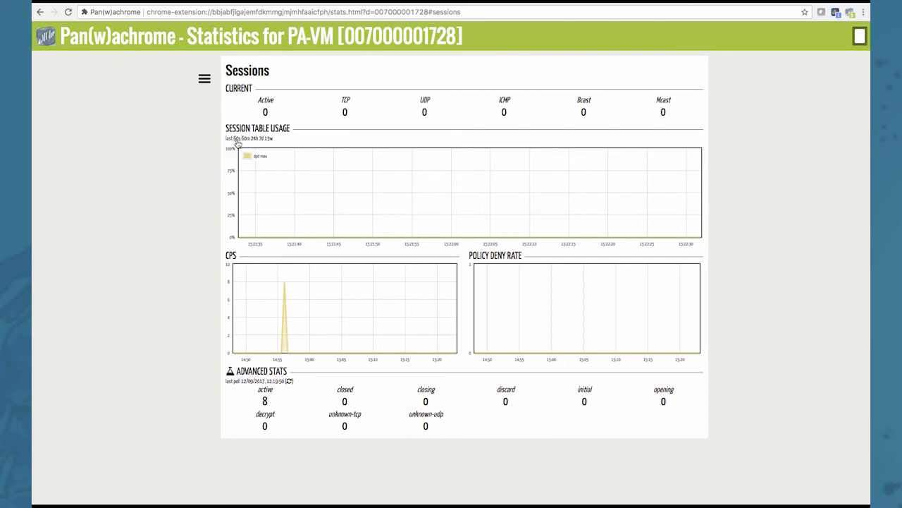
Step: View session table usage over 60m, 24h, 7d and 13w, then return to 60s
click(245, 141)
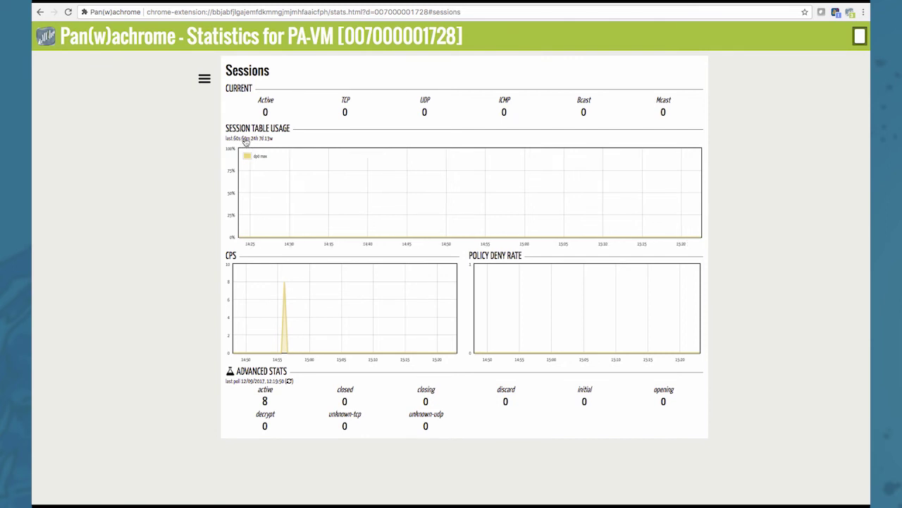
click(253, 139)
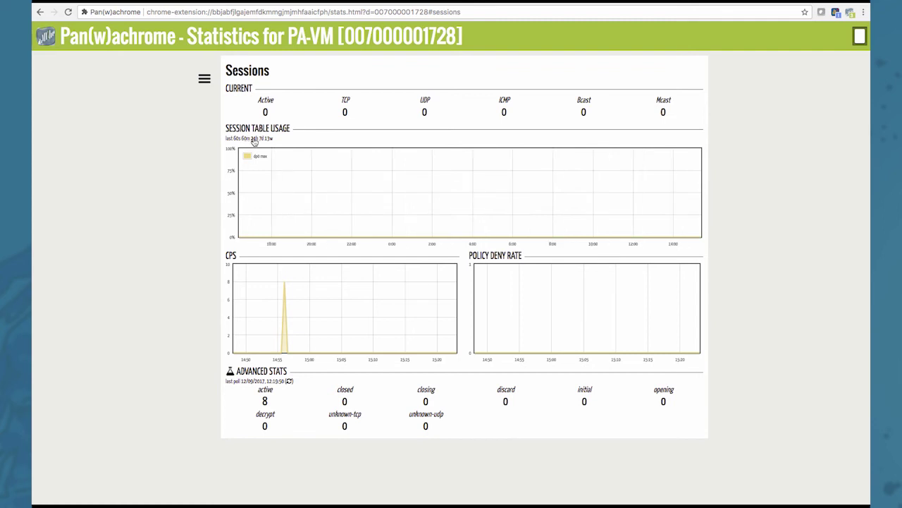
click(262, 138)
click(268, 139)
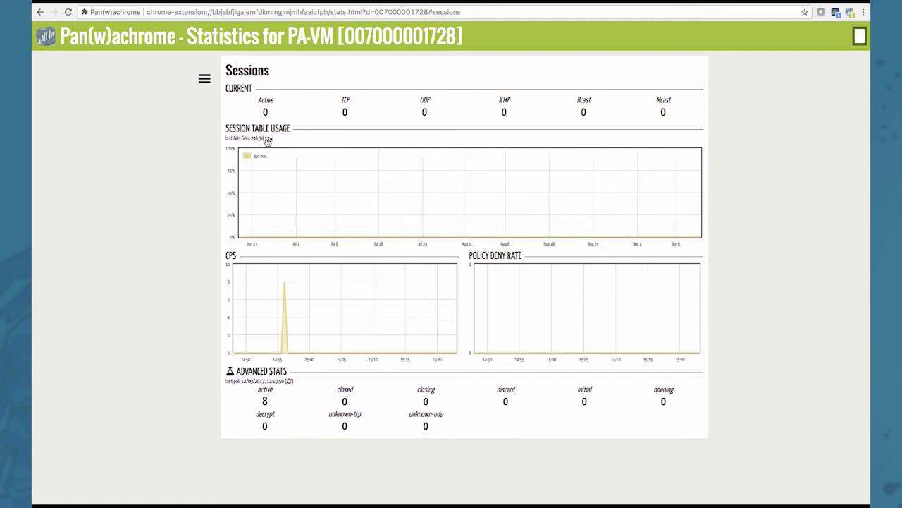
click(229, 138)
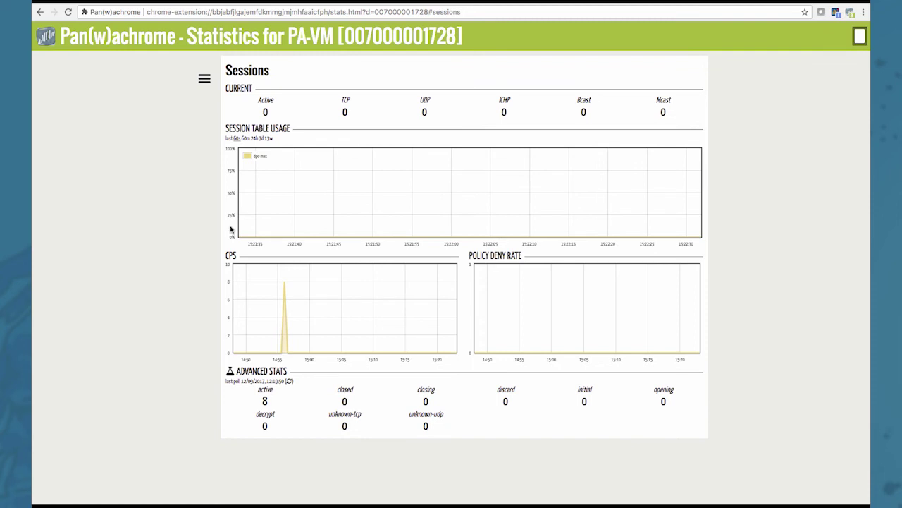
click(204, 80)
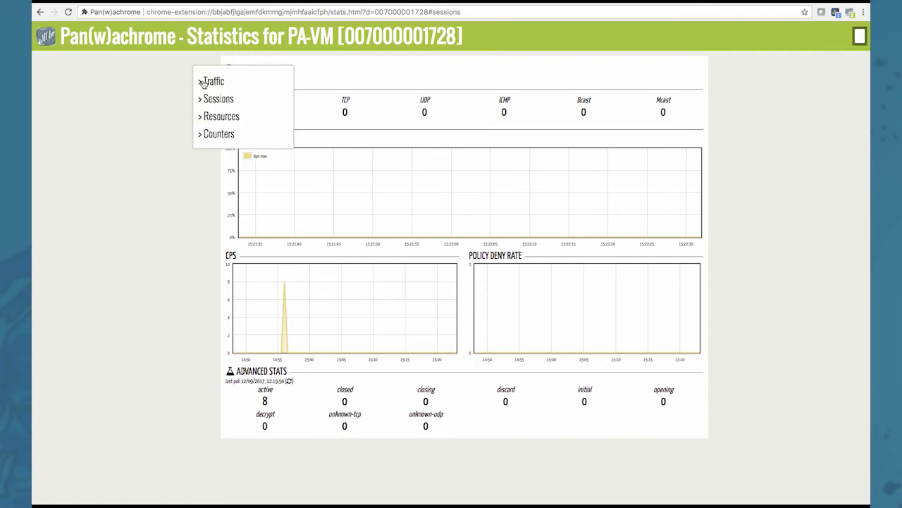
Step: Switch to Resources statistics and check the user CPU history over 60 minutes
click(212, 117)
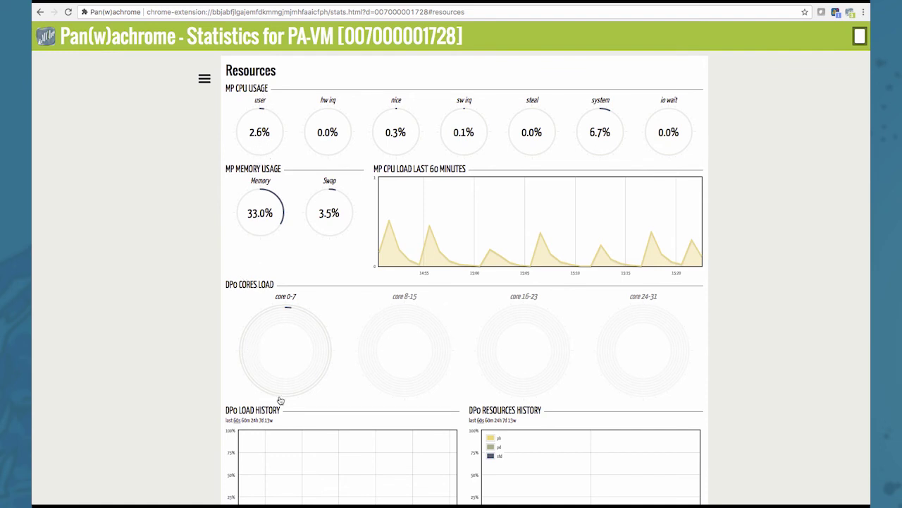
scroll(291, 199, down, 1)
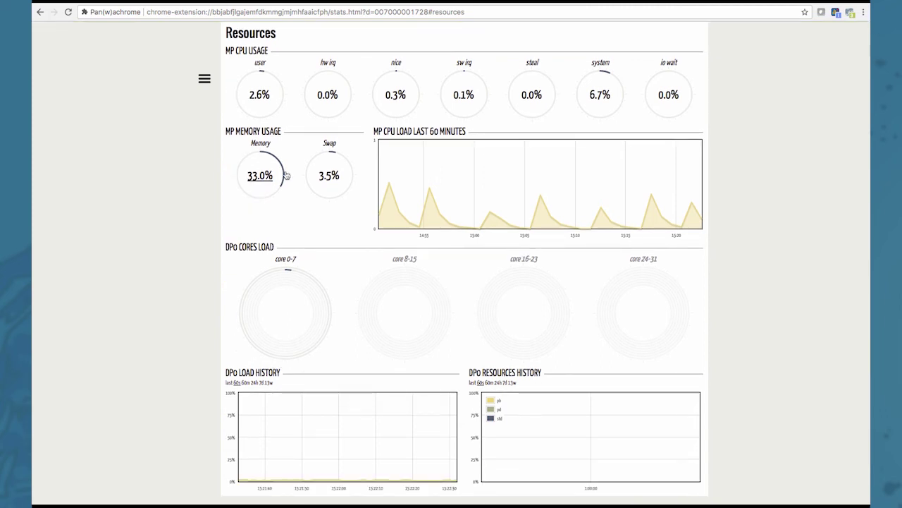
click(262, 99)
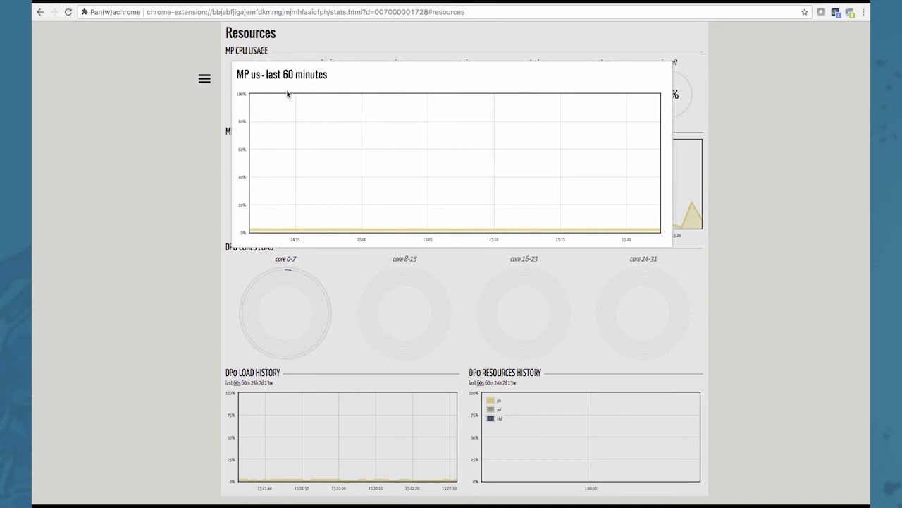
click(200, 206)
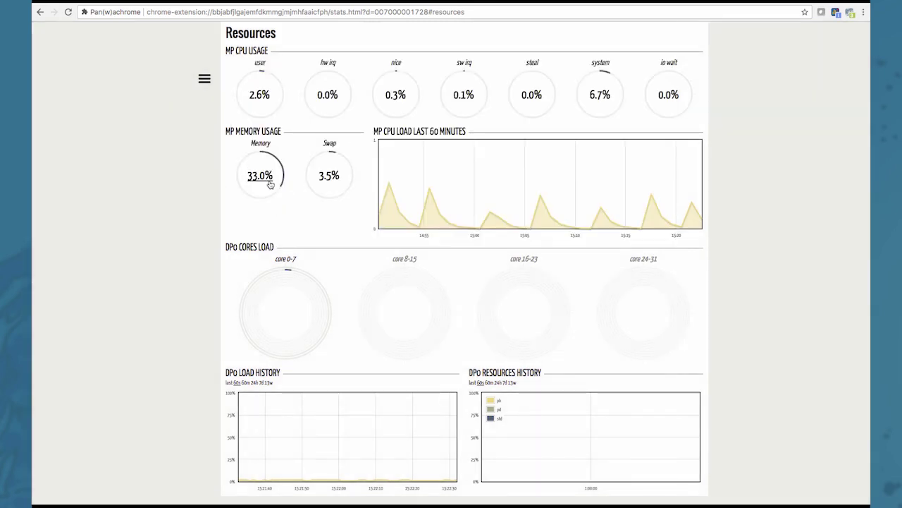
Step: Inspect the MP memory history and the dp0 per-core load over 13 weeks
click(268, 177)
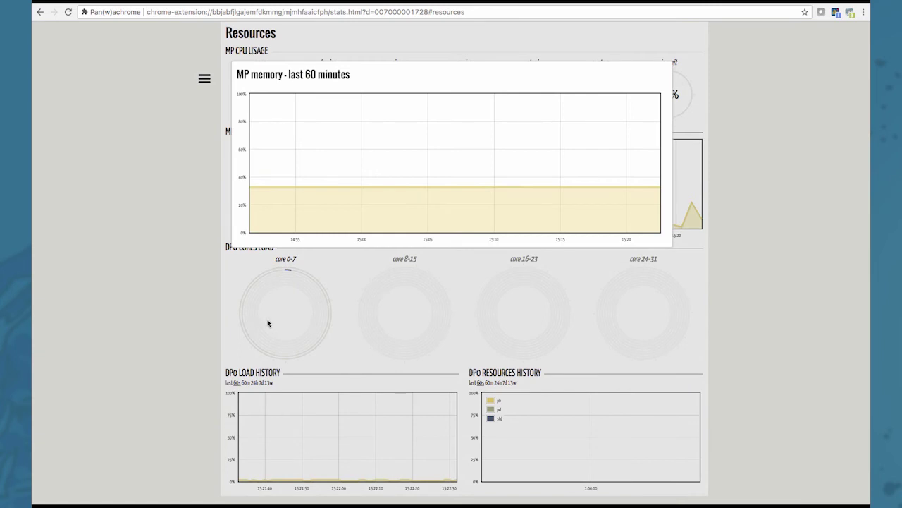
click(267, 324)
click(277, 305)
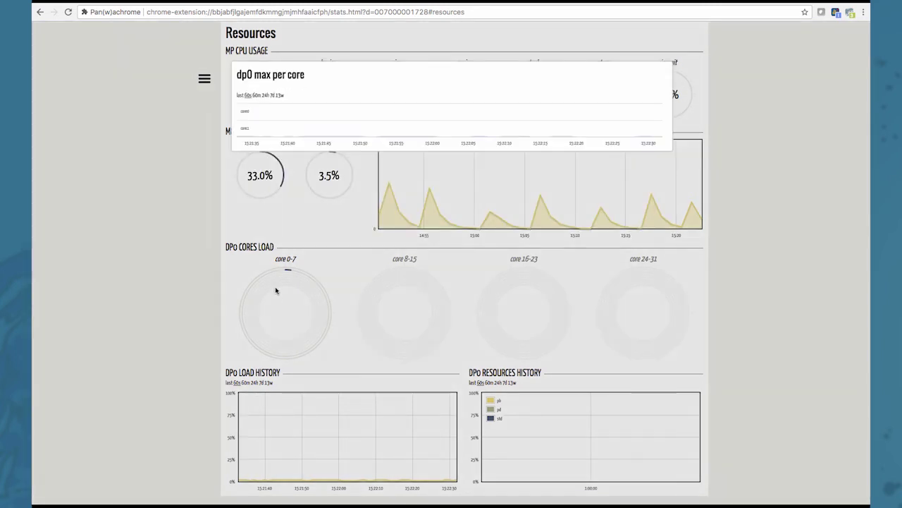
click(280, 97)
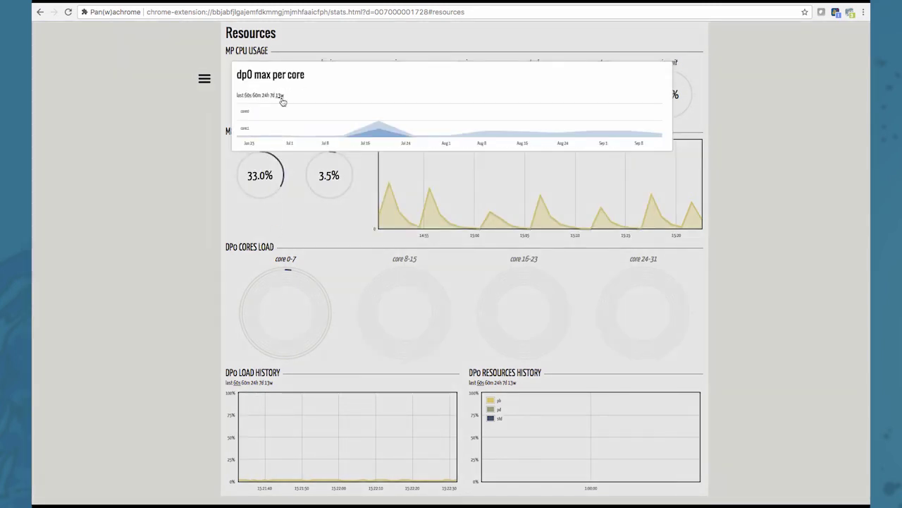
click(280, 224)
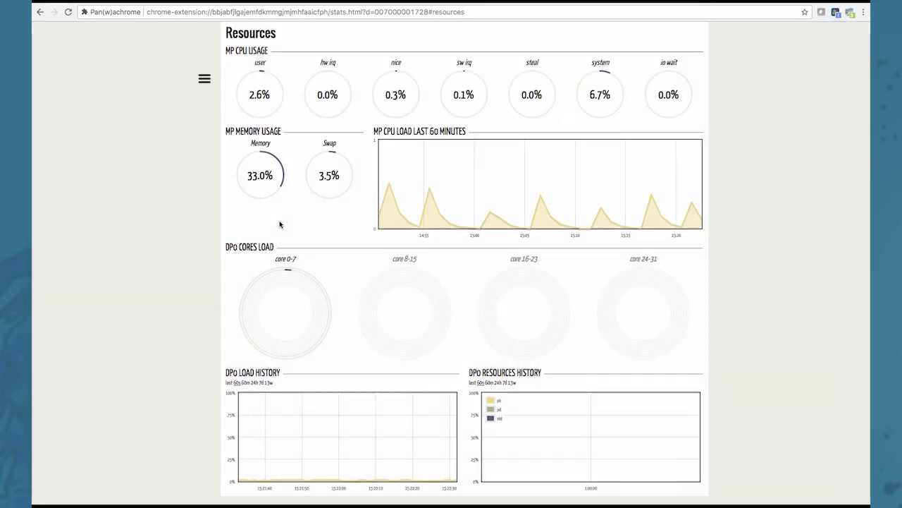
click(204, 78)
Step: Open PA-VM's global counters and sort them by Aspect, Value, then Rate
click(216, 137)
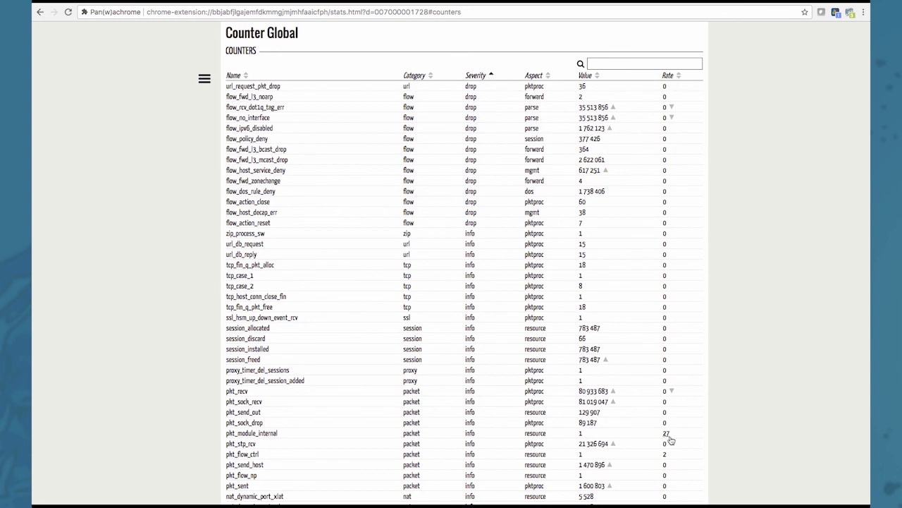
click(549, 77)
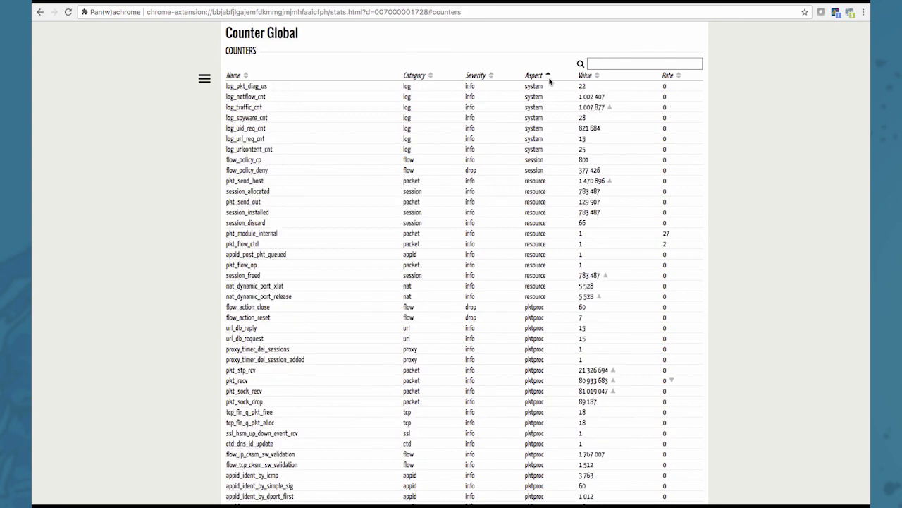
click(597, 76)
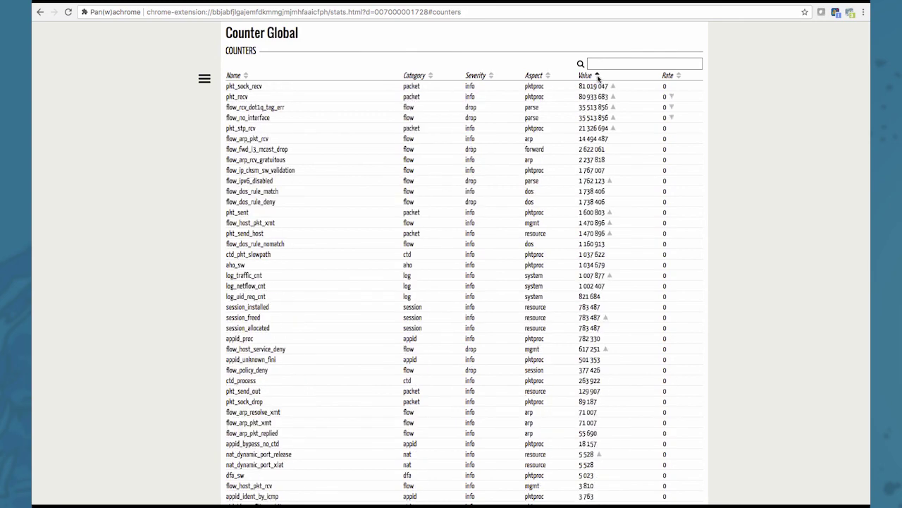
click(678, 76)
Step: Filter the counters to 'pkt_' entries, then return to Interfaces traffic statistics
click(649, 63)
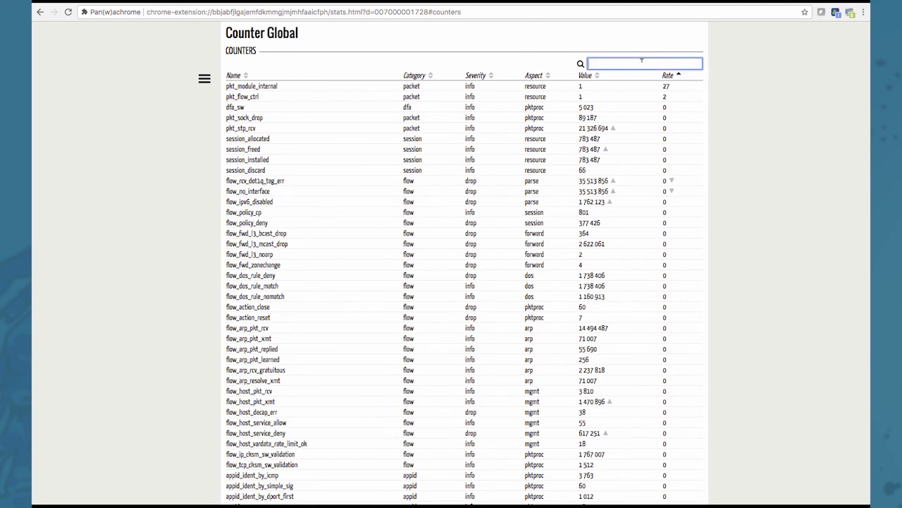
text(p)
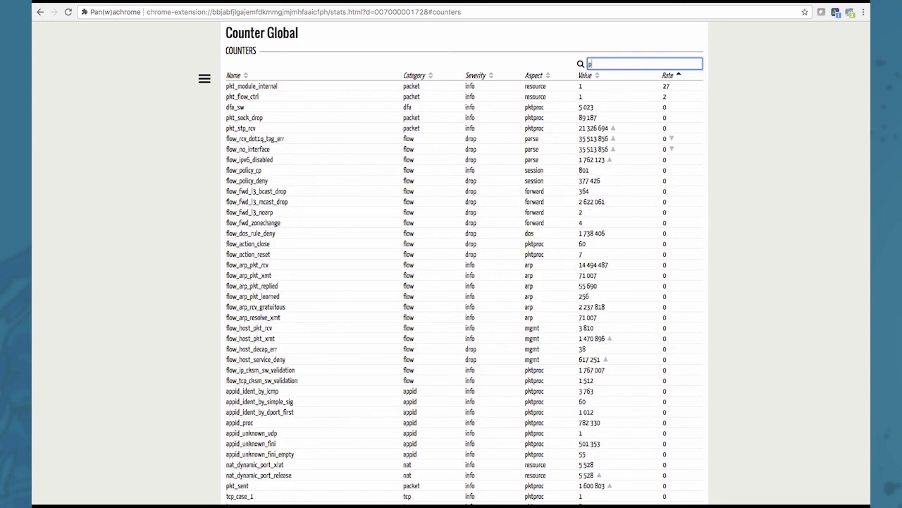
text(kt_)
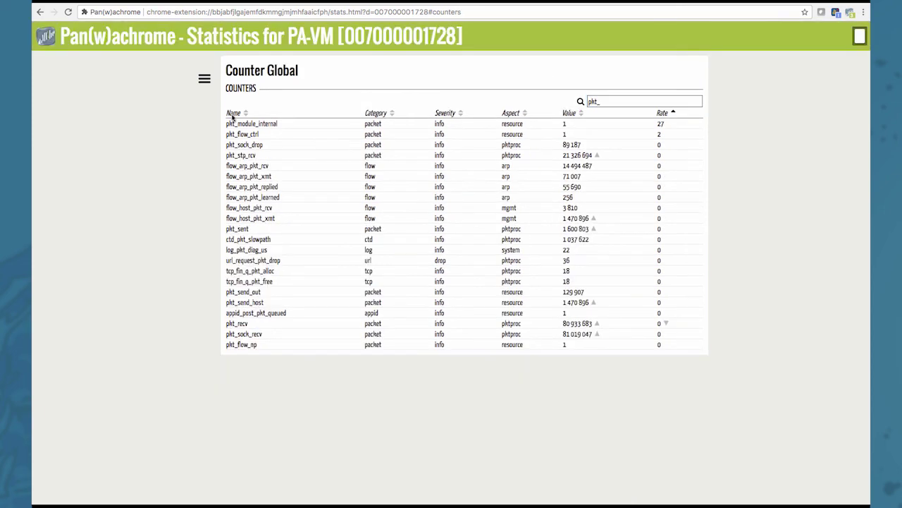
click(203, 76)
click(209, 84)
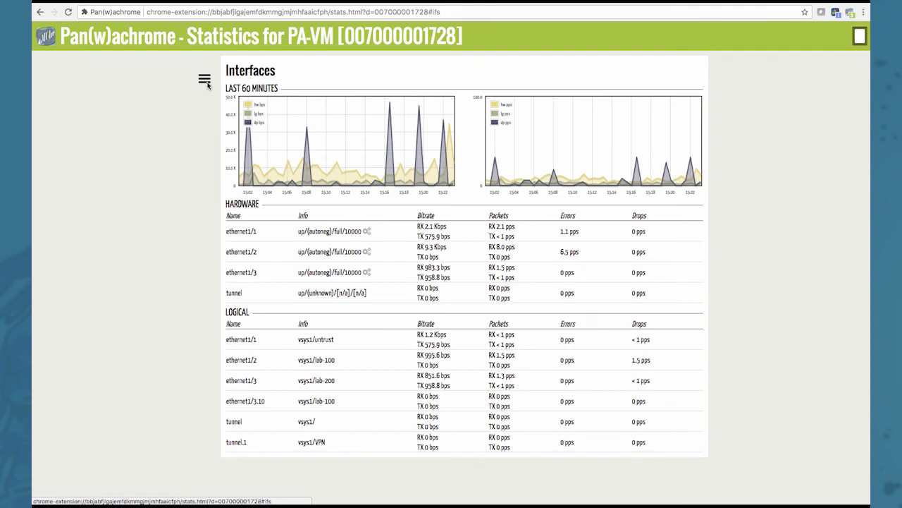